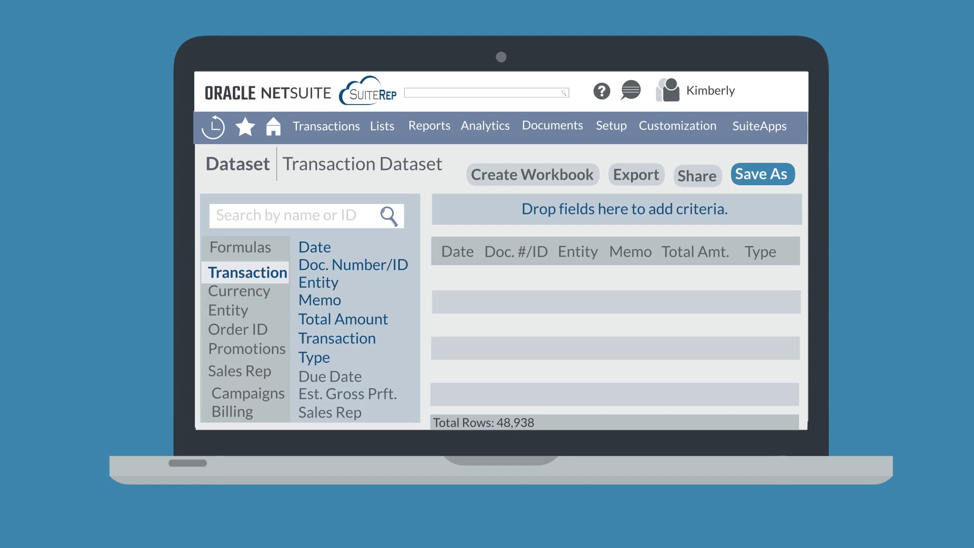
Add a Type criterion that includes only Sales Order and Quote transactions.
left_click_drag(332, 360, 544, 207)
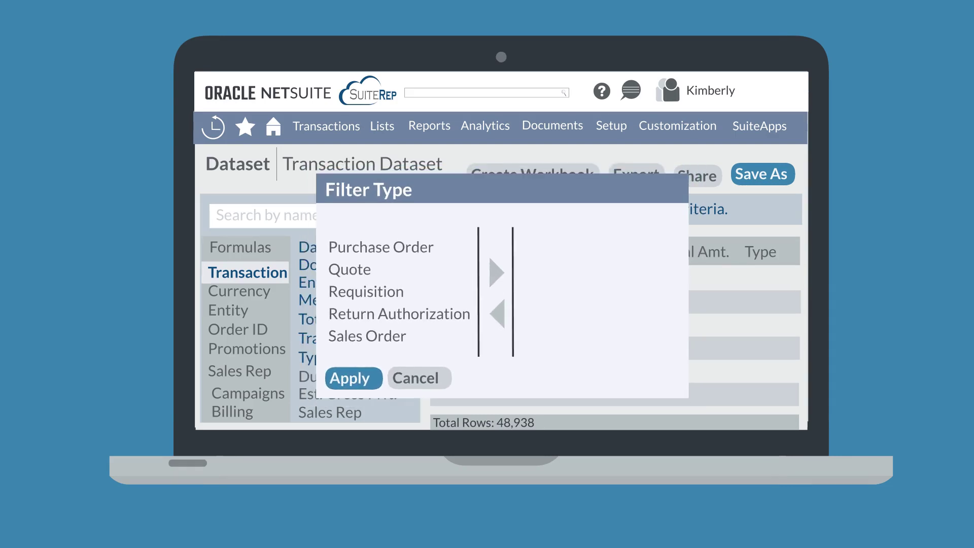
left_click(366, 336)
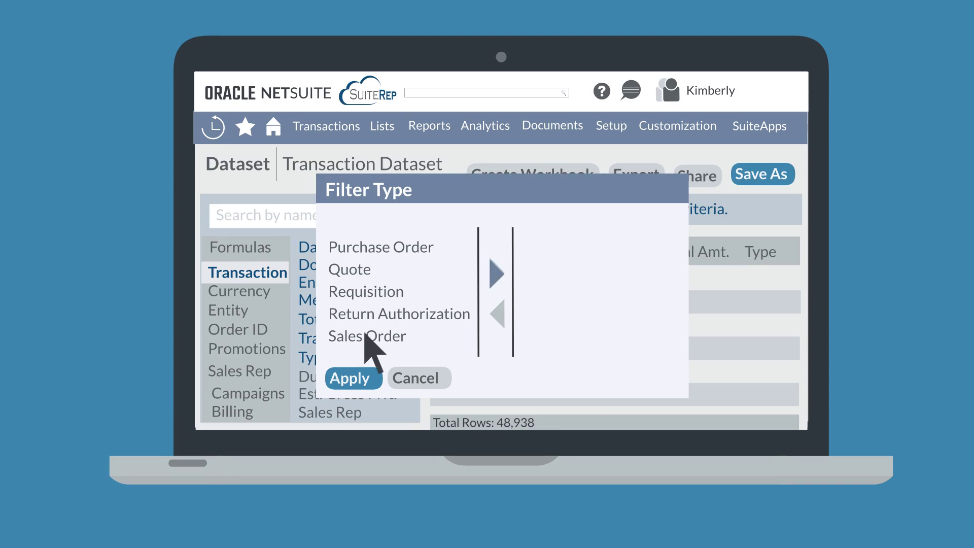
left_click(486, 274)
left_click(354, 270)
left_click(493, 266)
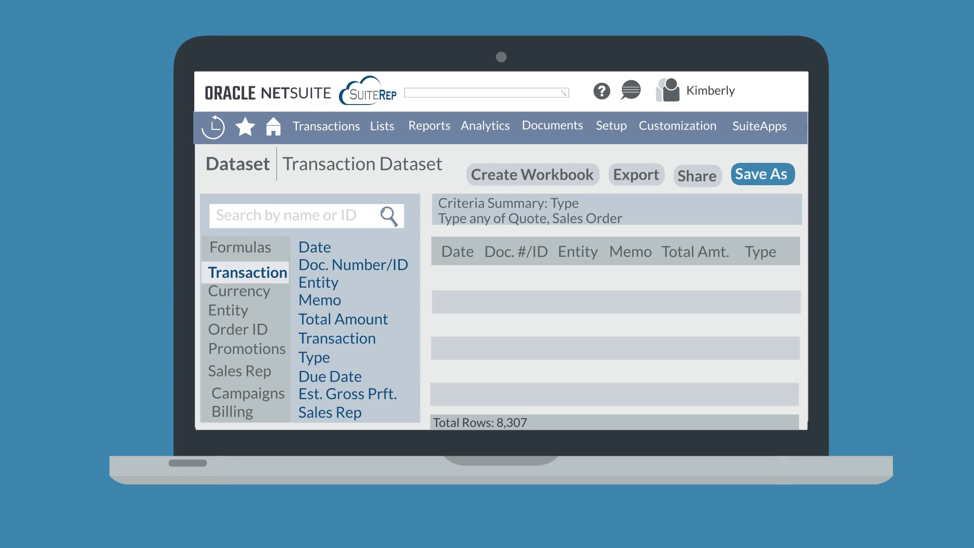
Add the Sales Rep record's Commision % and Location fields to the dataset.
left_click(251, 374)
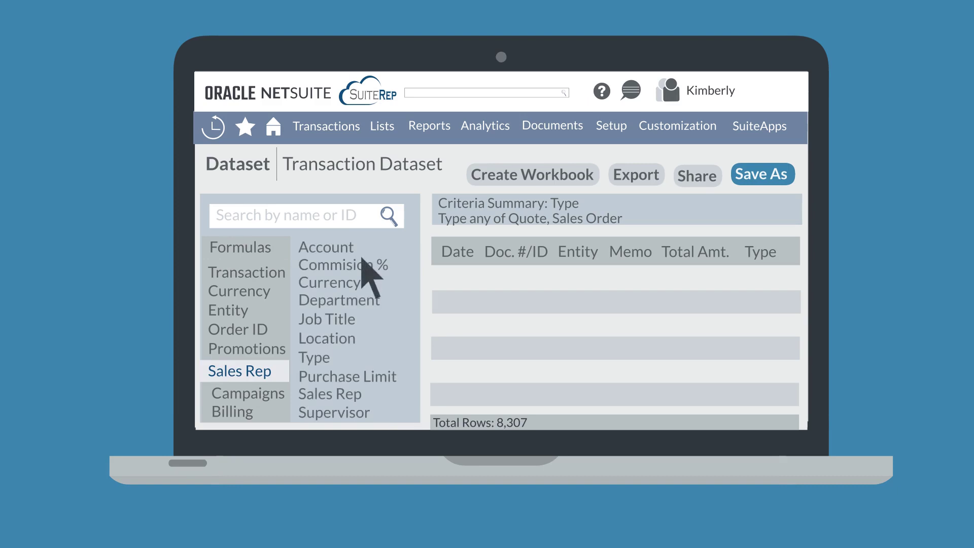
left_click(372, 274)
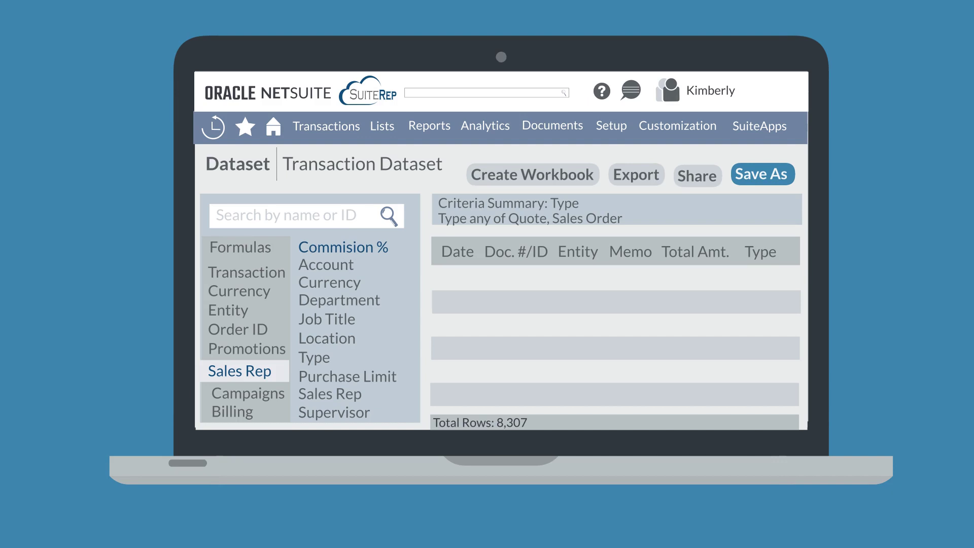
left_click(351, 342)
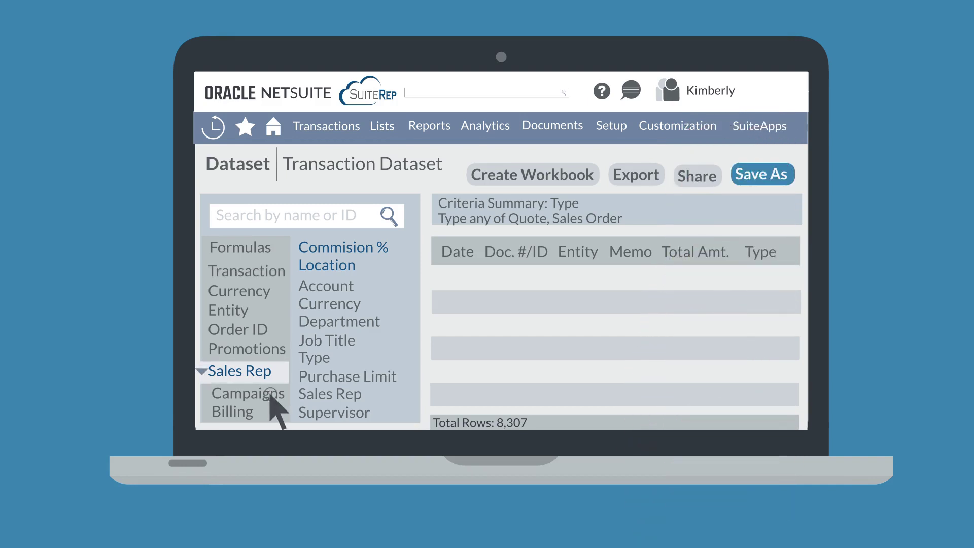
Join the Campaign record through the Sales Rep's Campaigns to expose ROI and Revenue.
left_click(249, 393)
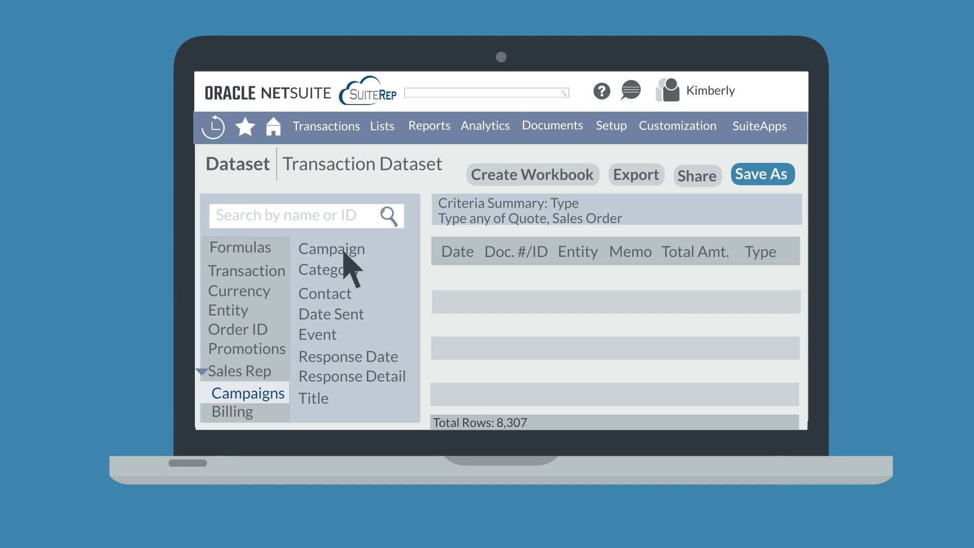
left_click(327, 251)
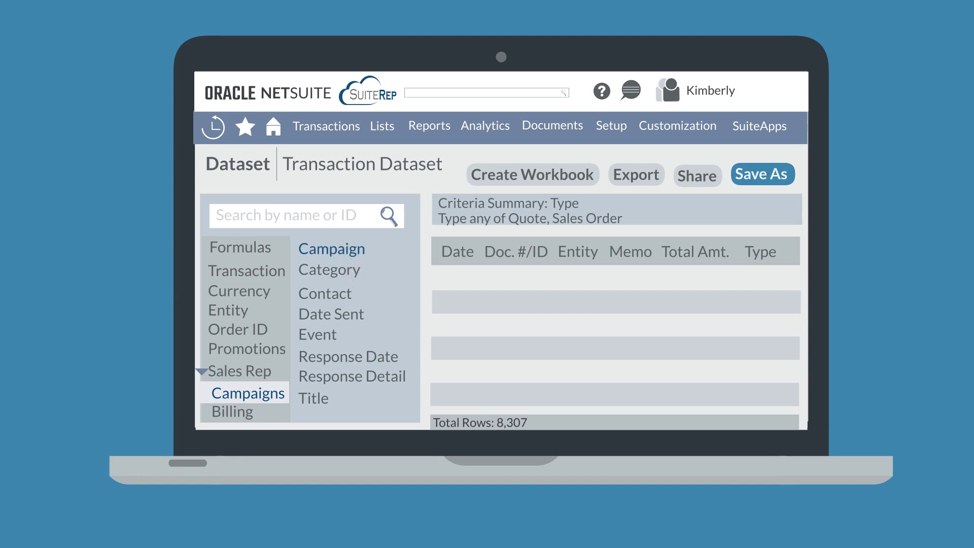